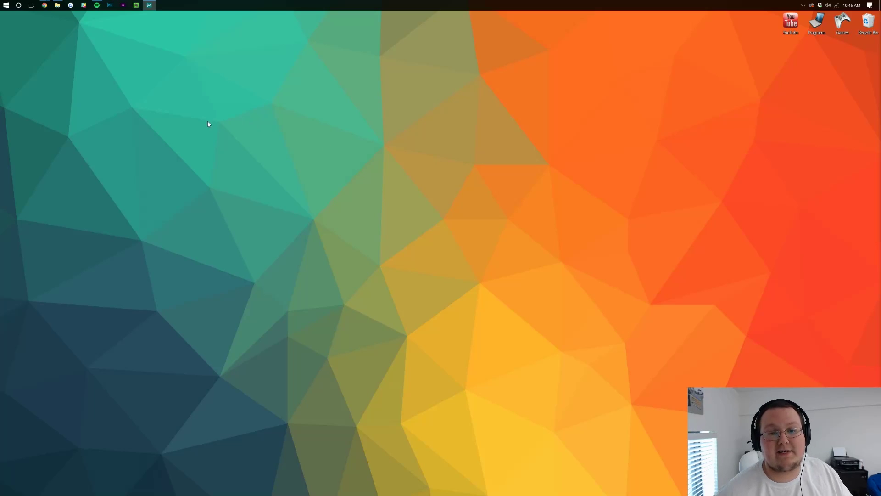
Step: Switch to the Minecraft Maps website in Chrome and open its survival maps category
{"action": "mouse_move", "coordinate": [44, 5]}
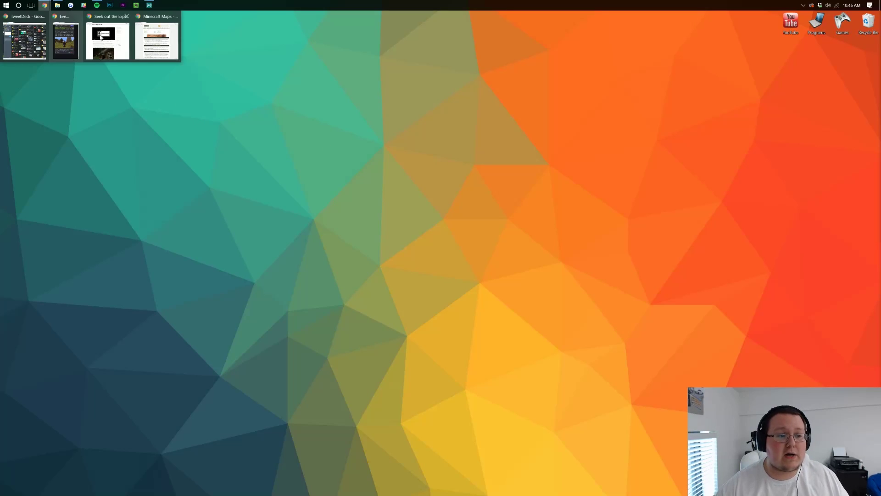
{"action": "left_click", "coordinate": [163, 43]}
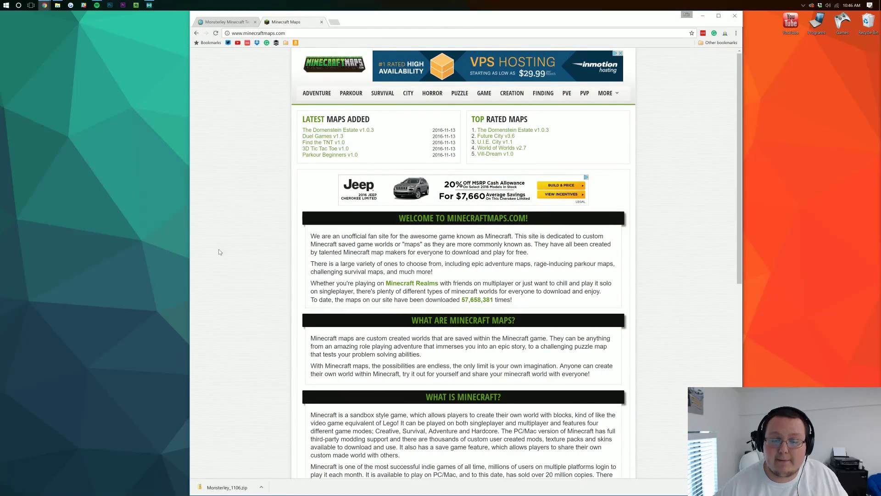
{"action": "left_click", "coordinate": [352, 95]}
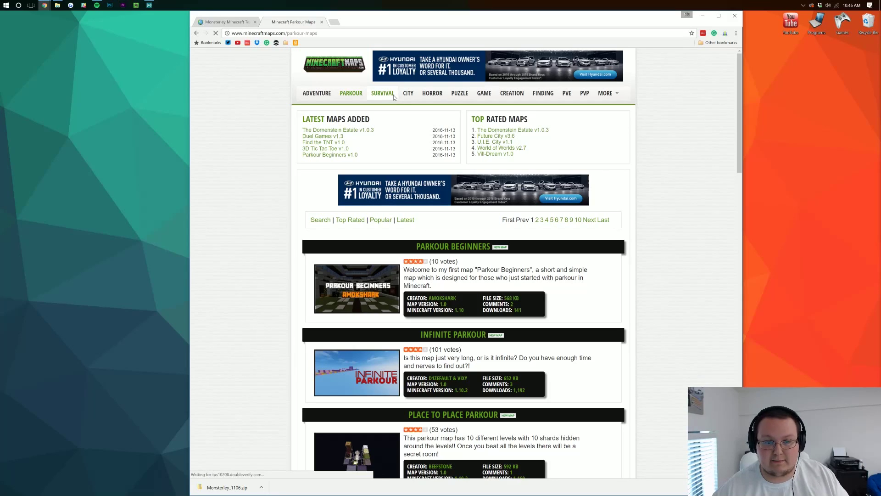
{"action": "left_click", "coordinate": [391, 96]}
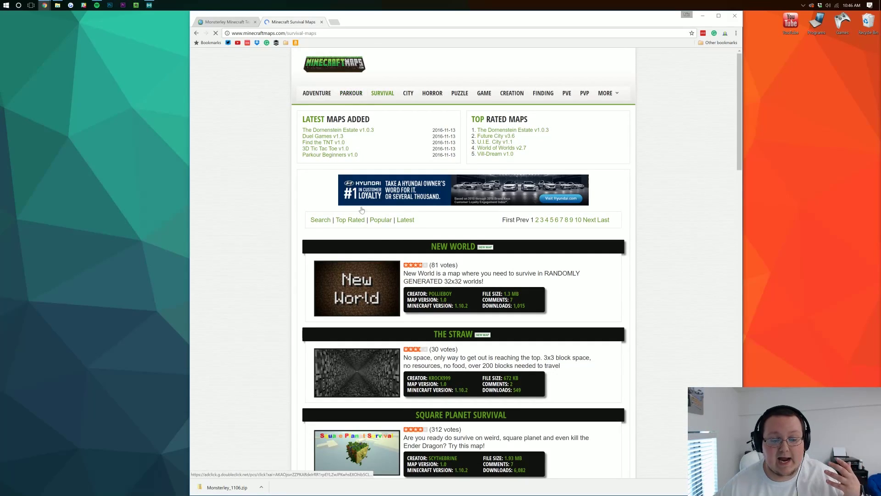
Step: Download the Square Planet Survival map from the survival maps list and minimize the browser
{"action": "scroll", "coordinate": [357, 97], "scroll_direction": "down", "scroll_amount": 3}
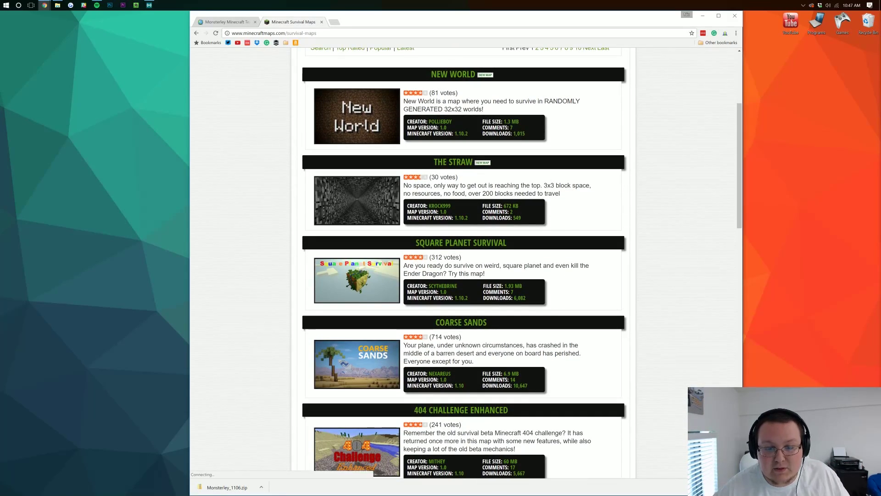
{"action": "scroll", "coordinate": [520, 240], "scroll_direction": "up", "scroll_amount": 2}
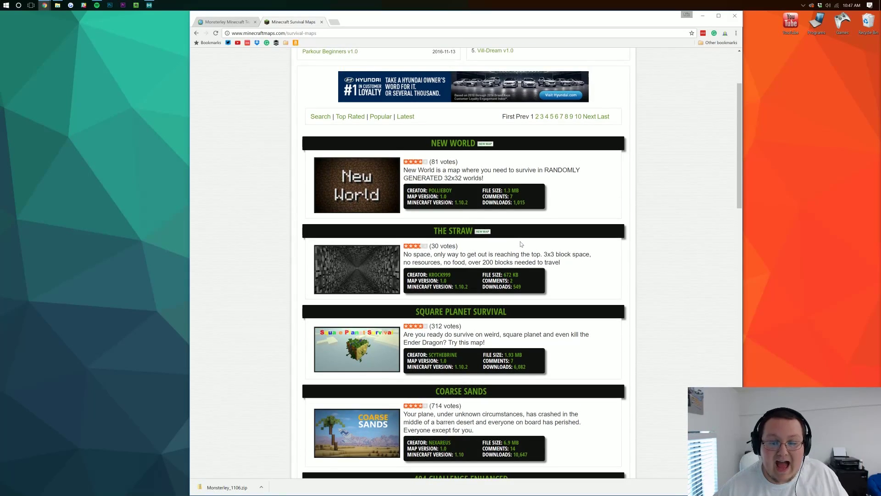
{"action": "scroll", "coordinate": [459, 275], "scroll_direction": "down", "scroll_amount": 7}
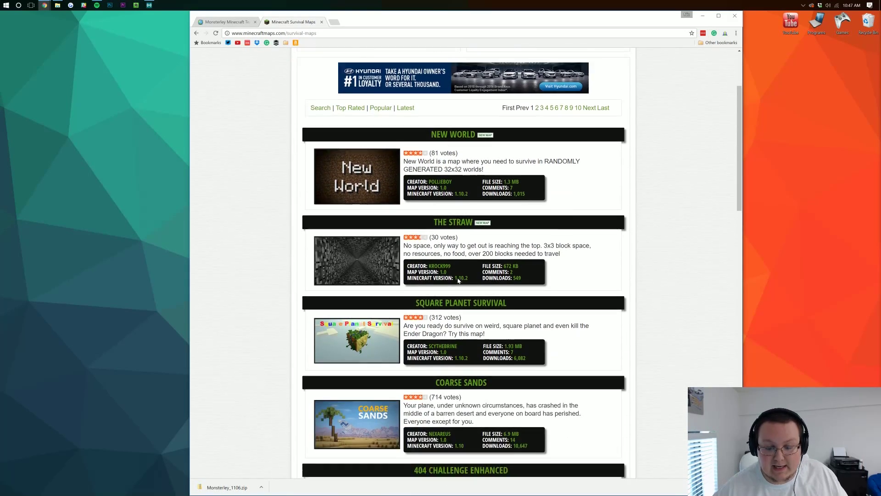
{"action": "scroll", "coordinate": [459, 275], "scroll_direction": "down", "scroll_amount": 5}
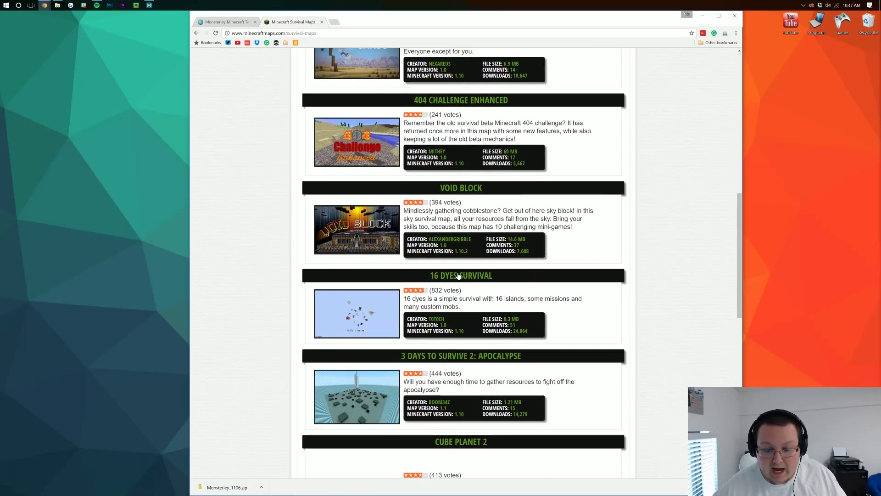
{"action": "scroll", "coordinate": [459, 276], "scroll_direction": "up", "scroll_amount": 3}
{"action": "scroll", "coordinate": [461, 272], "scroll_direction": "up", "scroll_amount": 8}
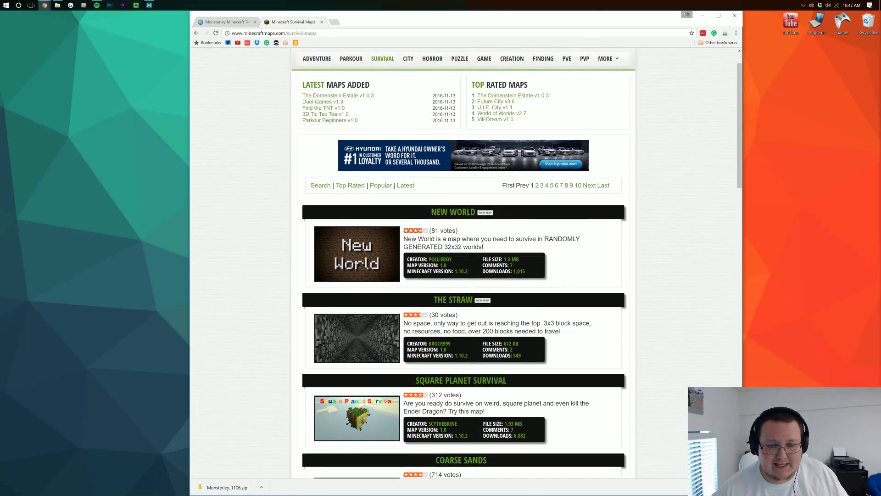
{"action": "scroll", "coordinate": [460, 272], "scroll_direction": "down", "scroll_amount": 3}
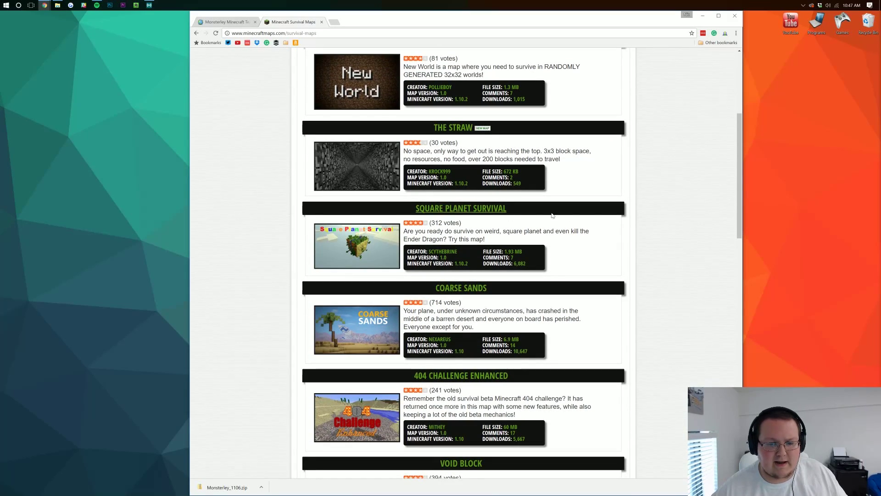
{"action": "left_click", "coordinate": [451, 213]}
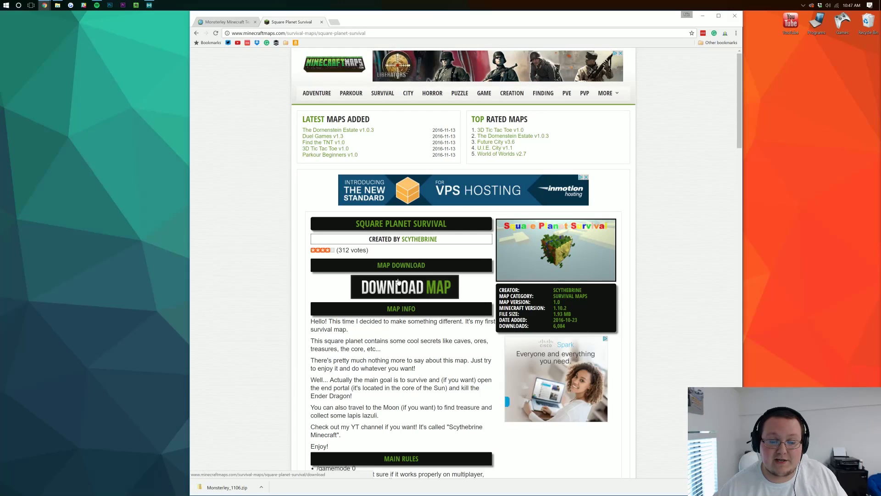
{"action": "left_click", "coordinate": [407, 290]}
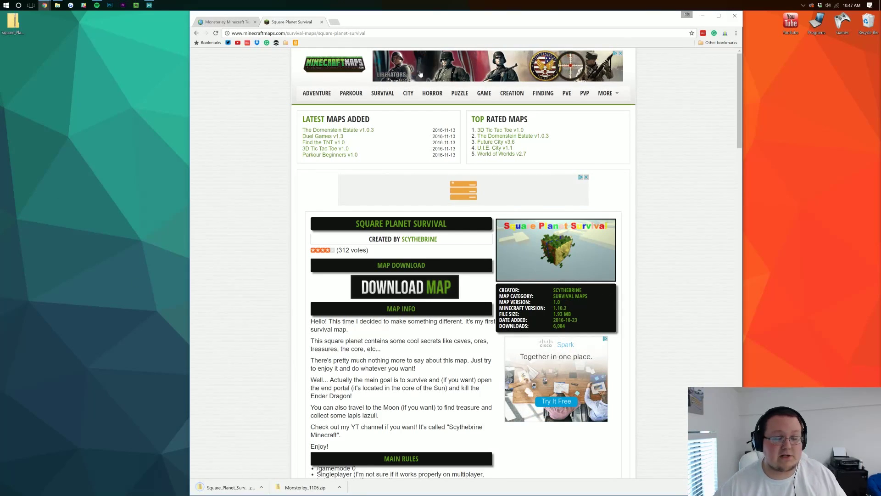
{"action": "left_click", "coordinate": [701, 16]}
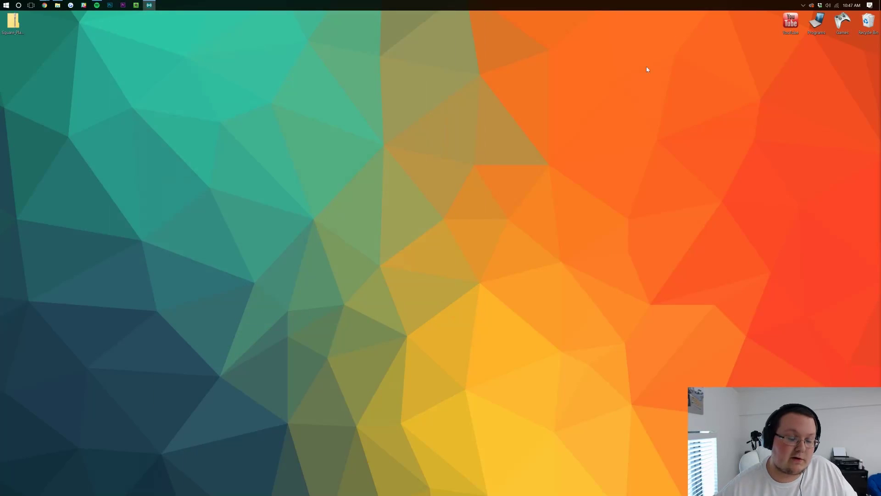
Step: Open the downloaded Square_Planet_Survival archive and extract its world folder to the desktop
{"action": "double_click", "coordinate": [12, 22]}
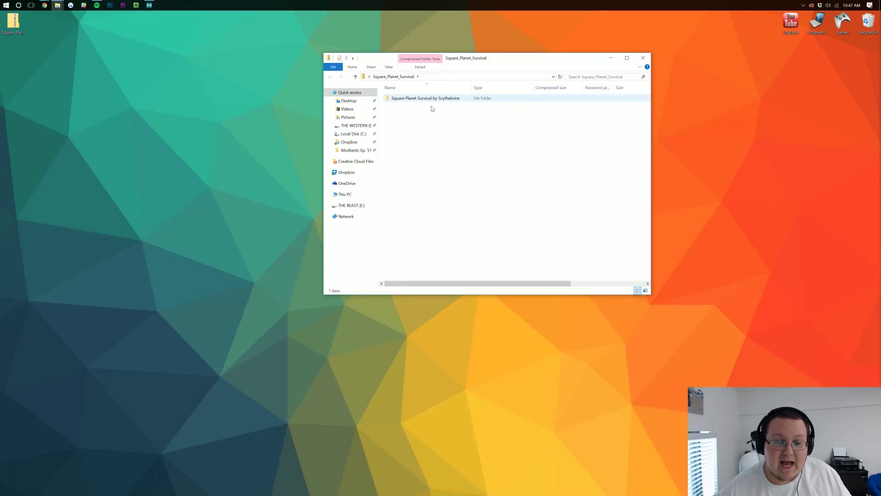
{"action": "double_click", "coordinate": [436, 99]}
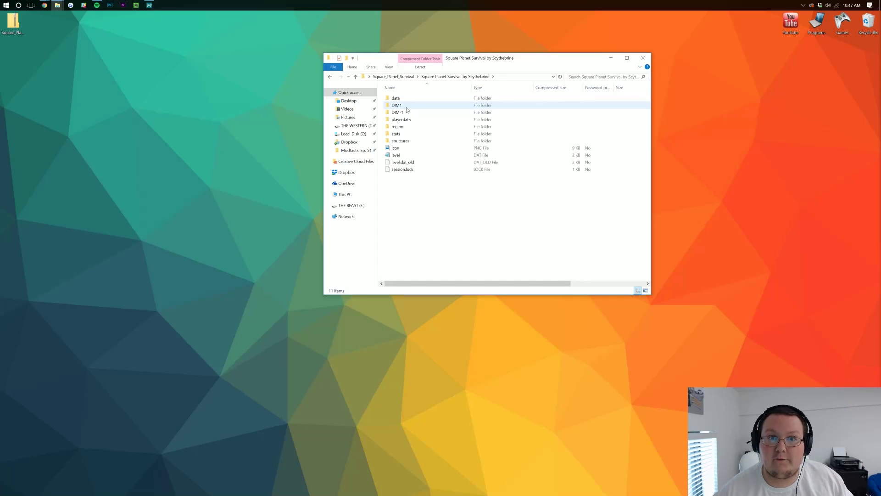
{"action": "left_click", "coordinate": [330, 77]}
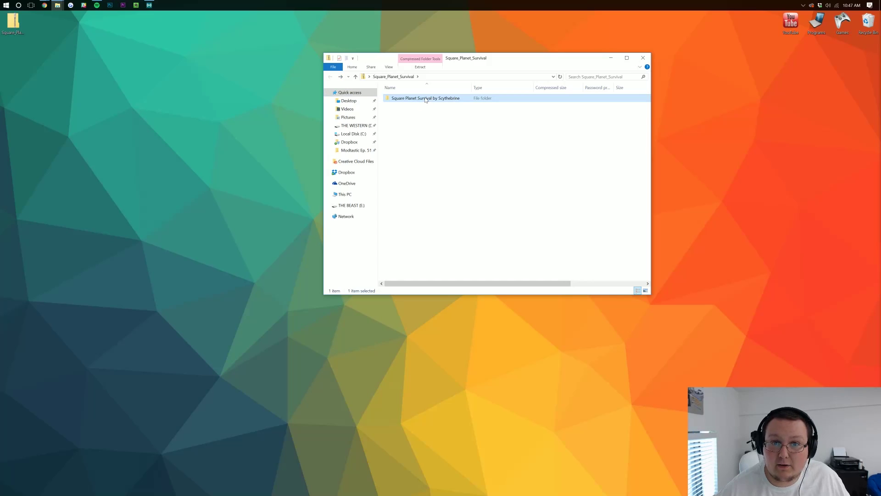
{"action": "left_click_drag", "start_coordinate": [426, 99], "coordinate": [163, 183]}
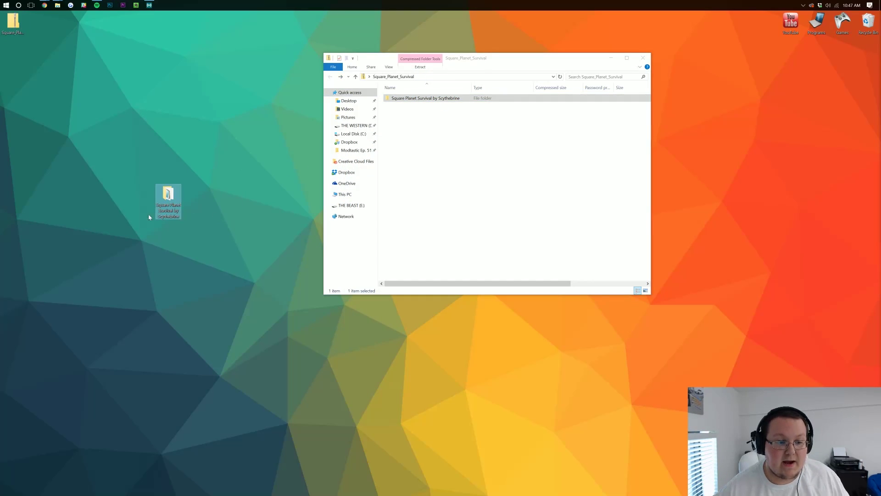
Step: Check the world files in the extracted desktop folder, and move the downloaded zip archive to the Recycle Bin
{"action": "double_click", "coordinate": [167, 198]}
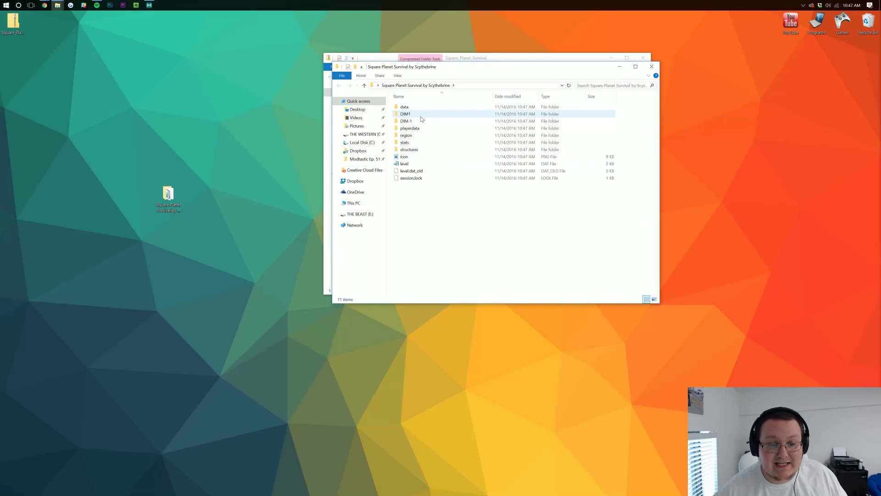
{"action": "left_click", "coordinate": [652, 67]}
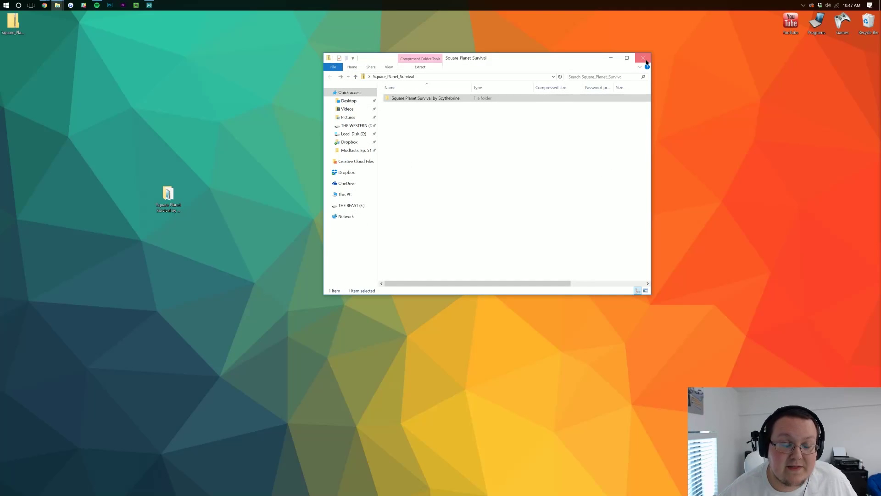
{"action": "left_click", "coordinate": [643, 60]}
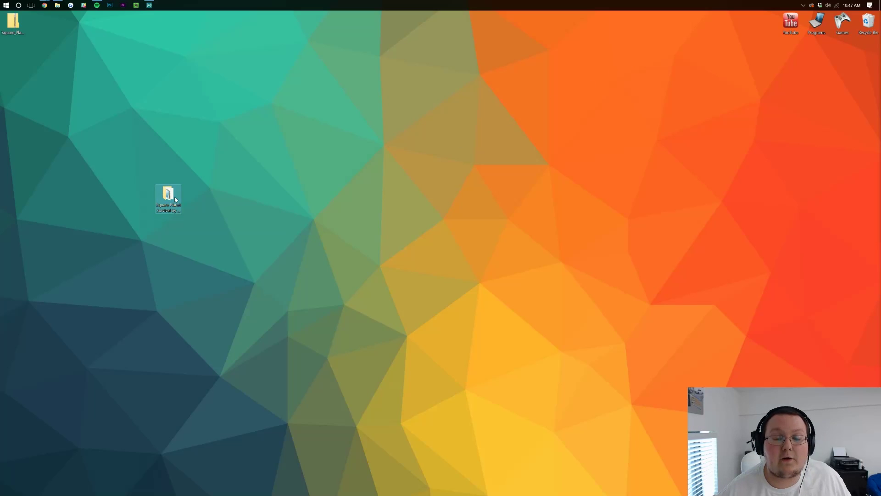
{"action": "double_click", "coordinate": [175, 197]}
{"action": "left_click", "coordinate": [649, 58]}
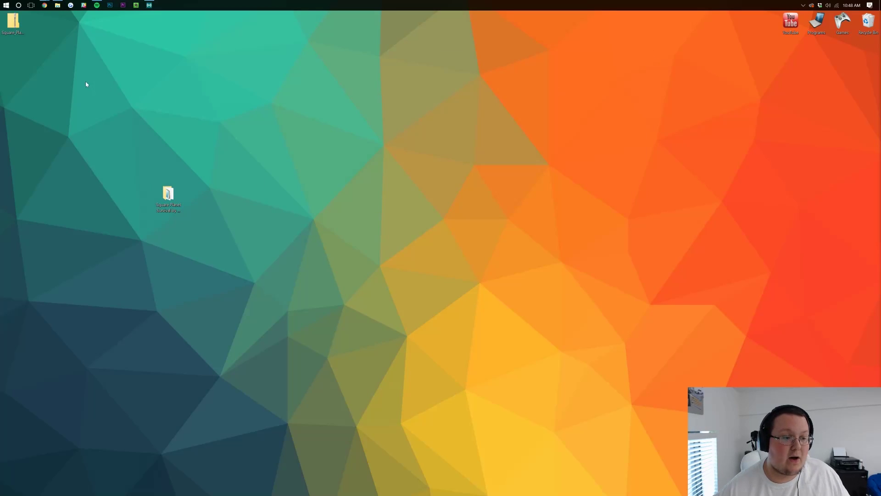
{"action": "left_click_drag", "start_coordinate": [13, 22], "coordinate": [867, 23]}
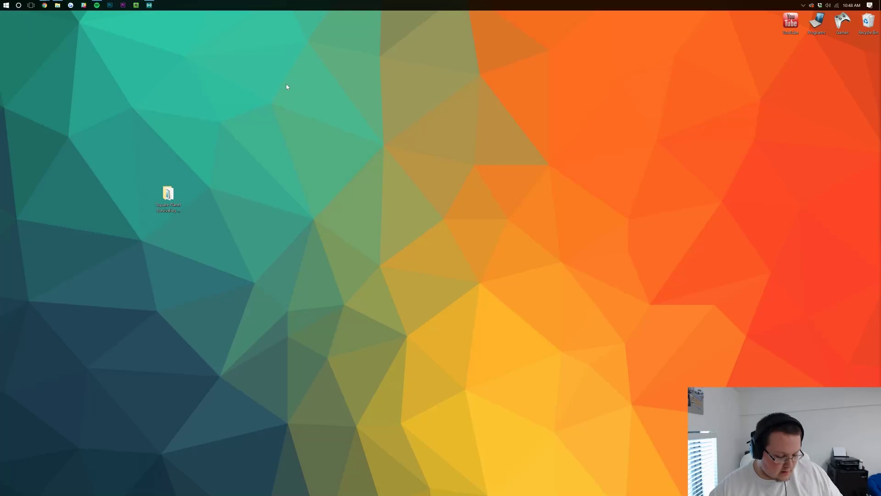
Step: Open the Roaming folder by running %appdata% from the Run dialog
{"action": "key", "text": "super+r"}
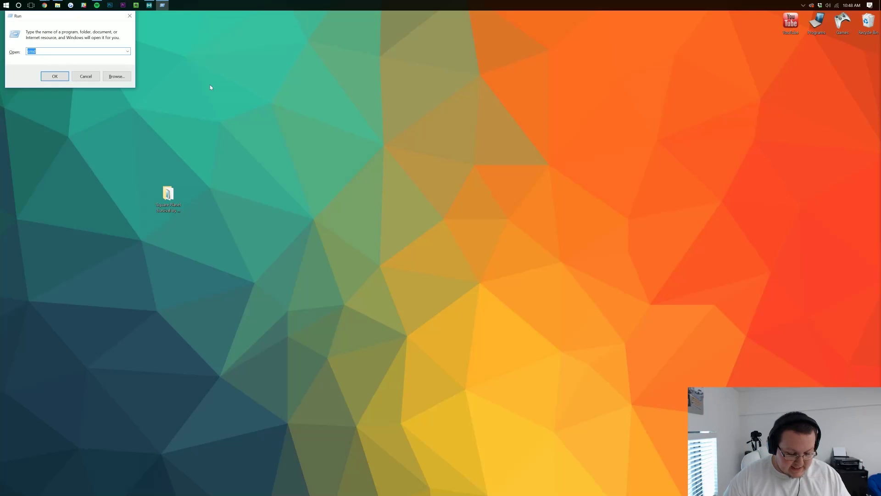
{"action": "type", "text": "%appdata"}
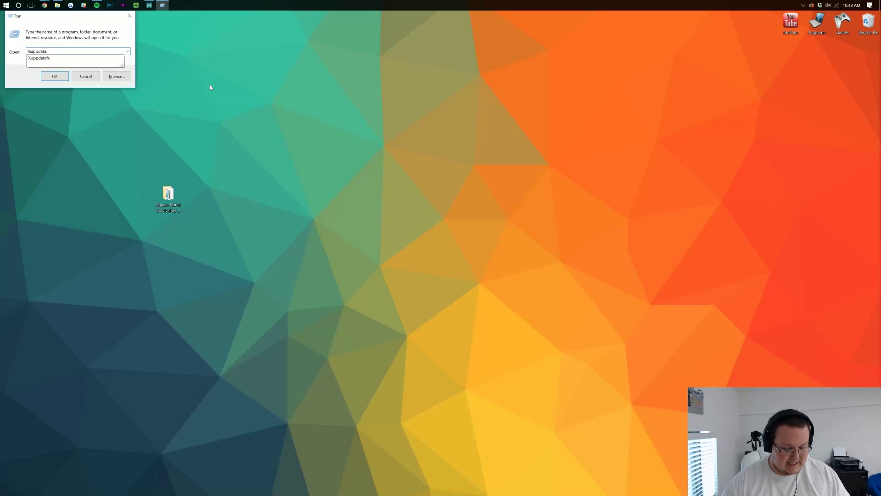
{"action": "key", "text": "Return"}
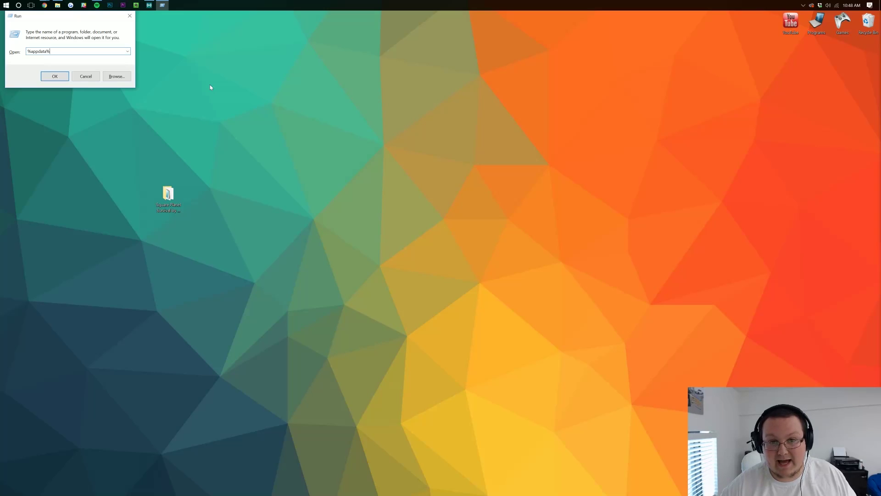
{"action": "key", "text": "Return"}
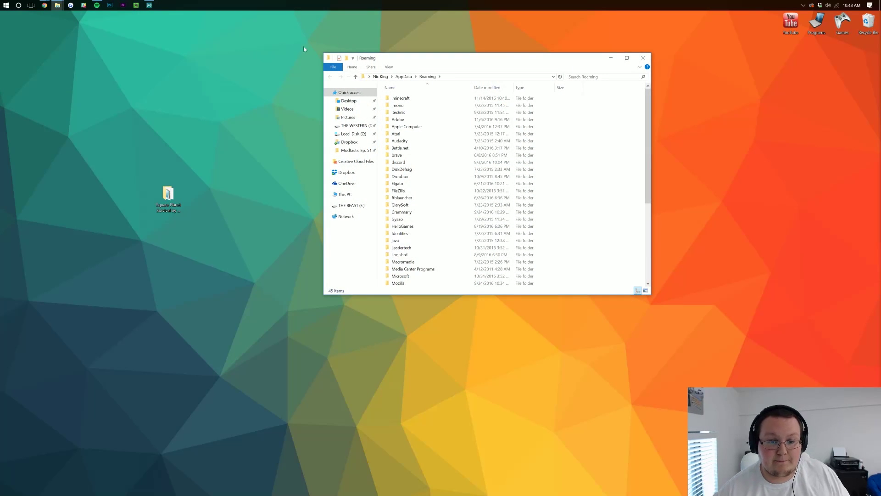
Step: Copy the extracted Square Planet Survival folder from the desktop into the saves folder inside .minecraft
{"action": "left_click", "coordinate": [405, 100]}
{"action": "double_click", "coordinate": [404, 101]}
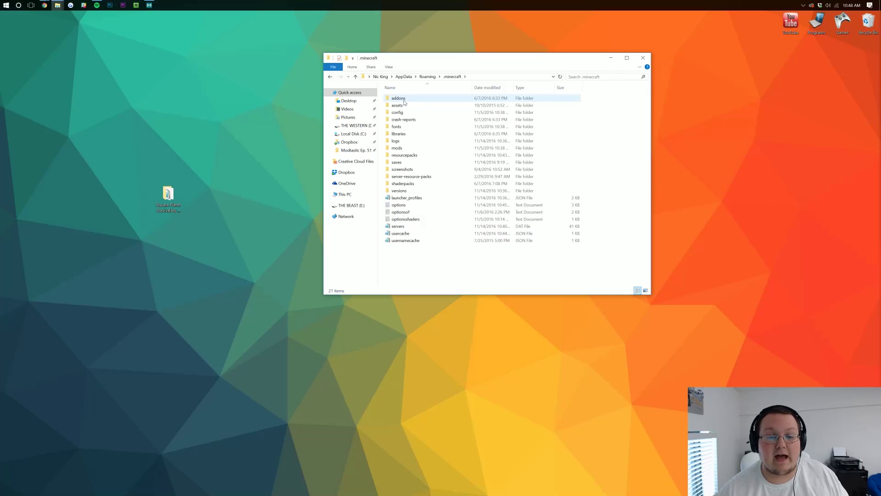
{"action": "left_click", "coordinate": [404, 162]}
{"action": "double_click", "coordinate": [404, 162]}
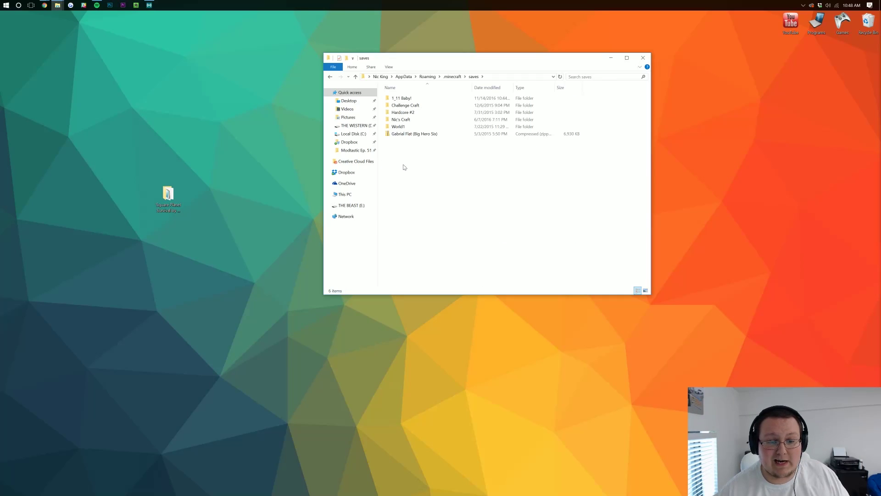
{"action": "left_click_drag", "start_coordinate": [168, 195], "coordinate": [522, 161]}
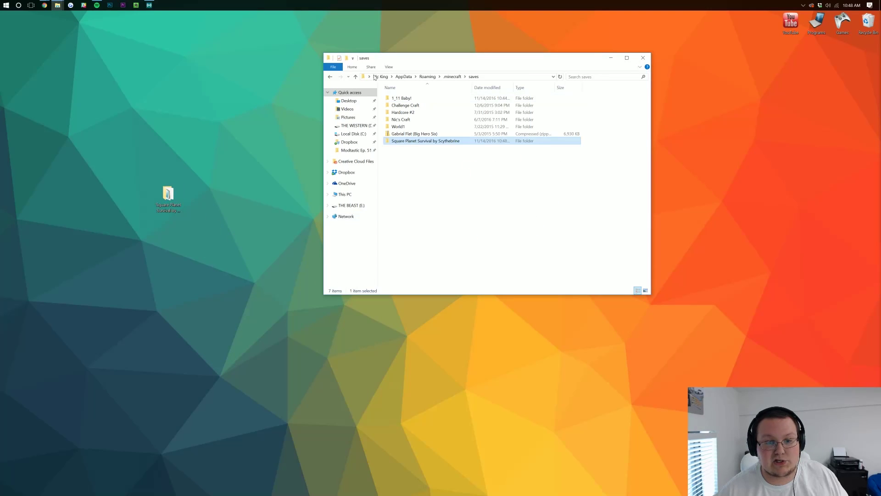
{"action": "left_click_drag", "start_coordinate": [176, 199], "coordinate": [514, 162]}
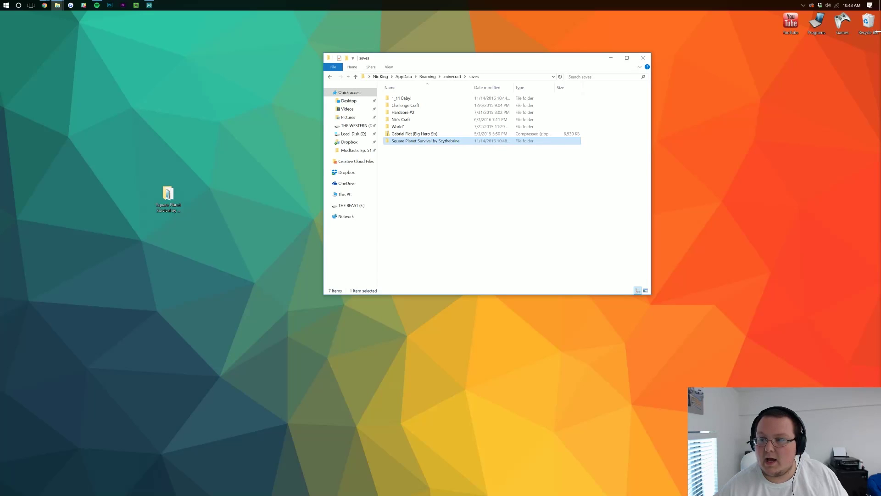
Step: Launch Minecraft from the desktop's Games folder, close the folder windows and start the game offline
{"action": "double_click", "coordinate": [843, 21]}
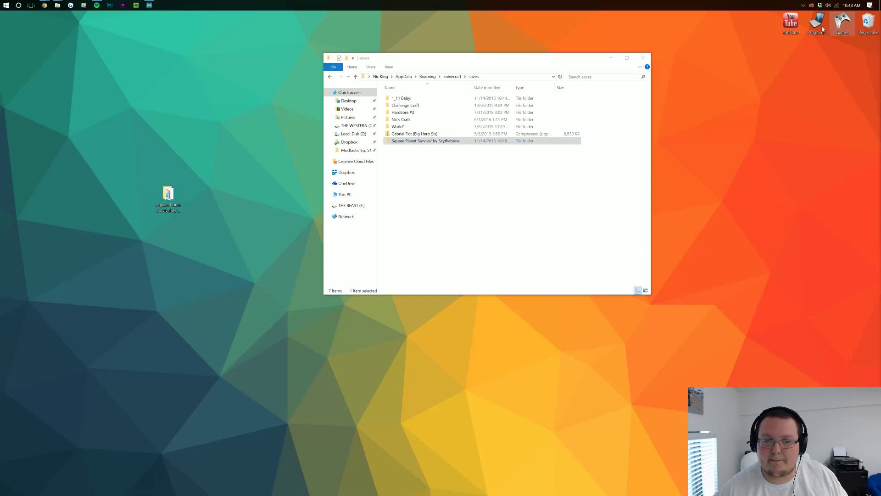
{"action": "double_click", "coordinate": [417, 193]}
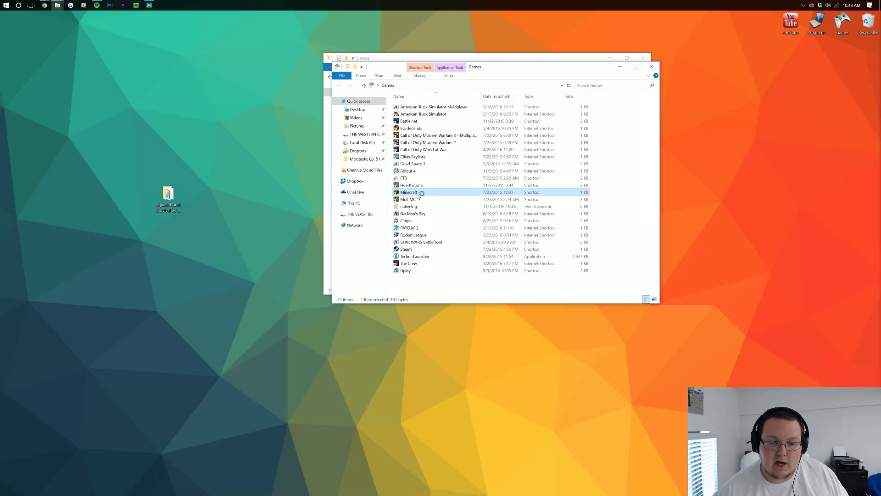
{"action": "left_click", "coordinate": [652, 66]}
{"action": "left_click", "coordinate": [643, 58]}
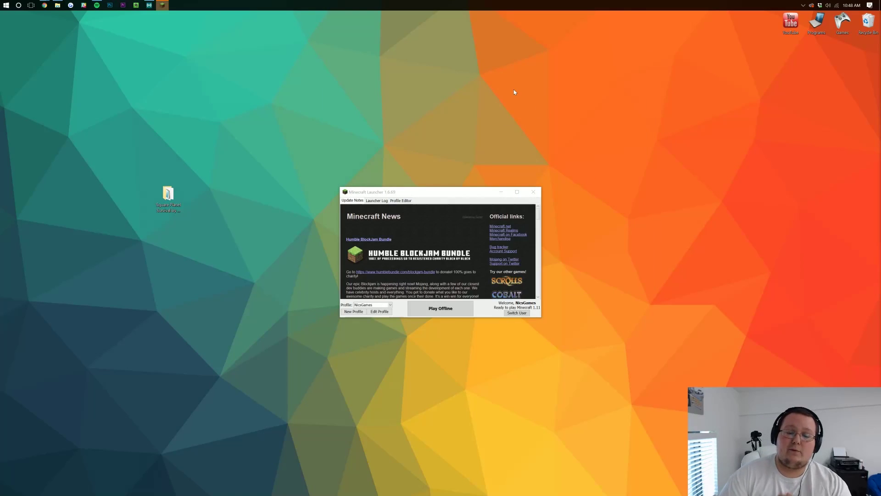
{"action": "left_click", "coordinate": [453, 307]}
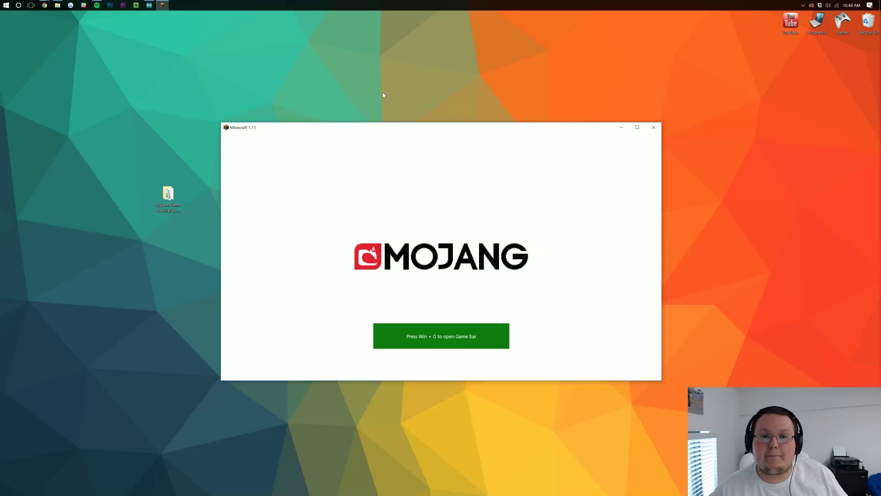
Step: Open the Square Planet Survival folder on the desktop to review its world files
{"action": "left_click", "coordinate": [175, 197]}
{"action": "double_click", "coordinate": [175, 197]}
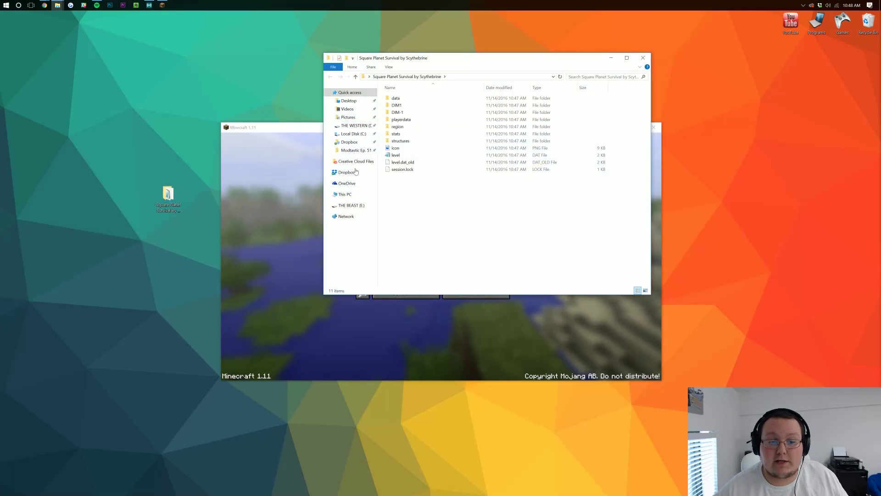
Step: Close the map's folder window and load the Square Planet Survival world from Minecraft's singleplayer world list
{"action": "left_click", "coordinate": [642, 57]}
{"action": "left_click", "coordinate": [413, 232]}
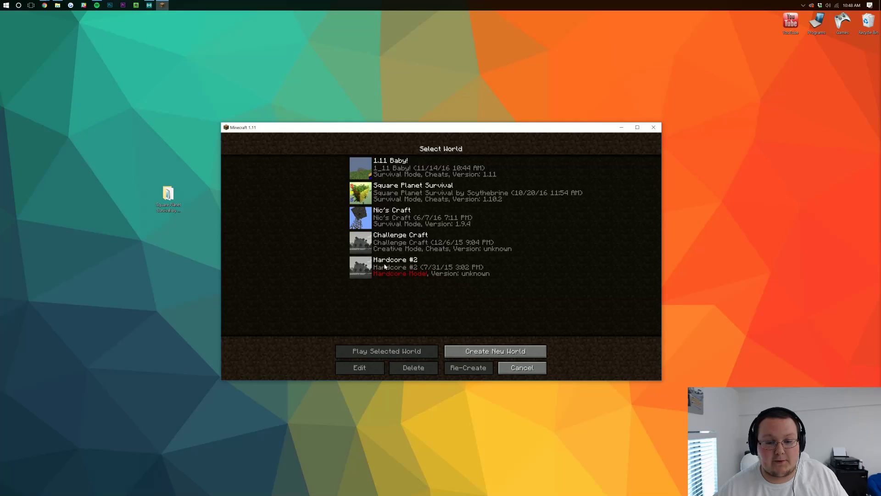
{"action": "double_click", "coordinate": [410, 201]}
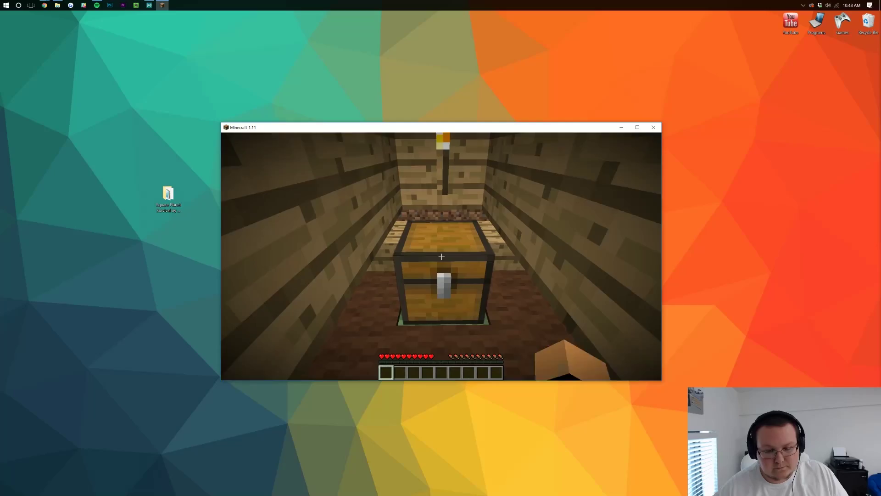
Step: Check the chest inside the wooden starting house and walk outside onto the grass
{"action": "right_click", "coordinate": [441, 256]}
{"action": "key", "text": "Escape"}
{"action": "key", "text": "w"}
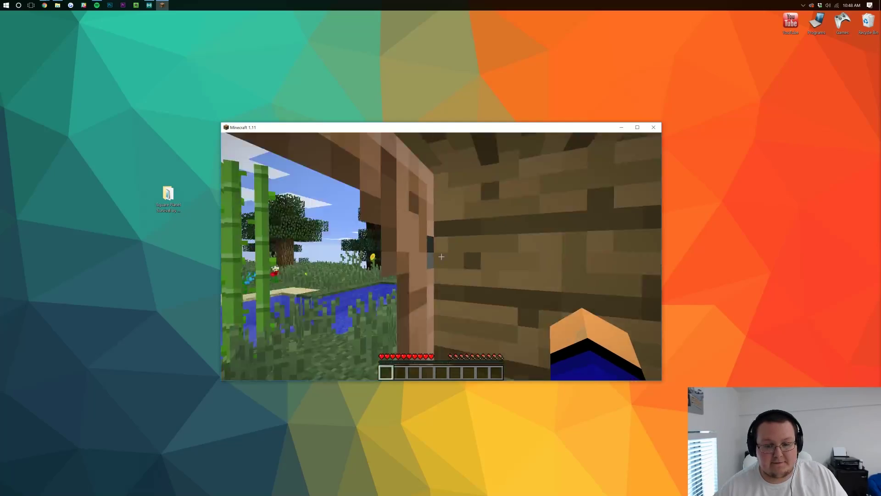
{"action": "key", "text": "w"}
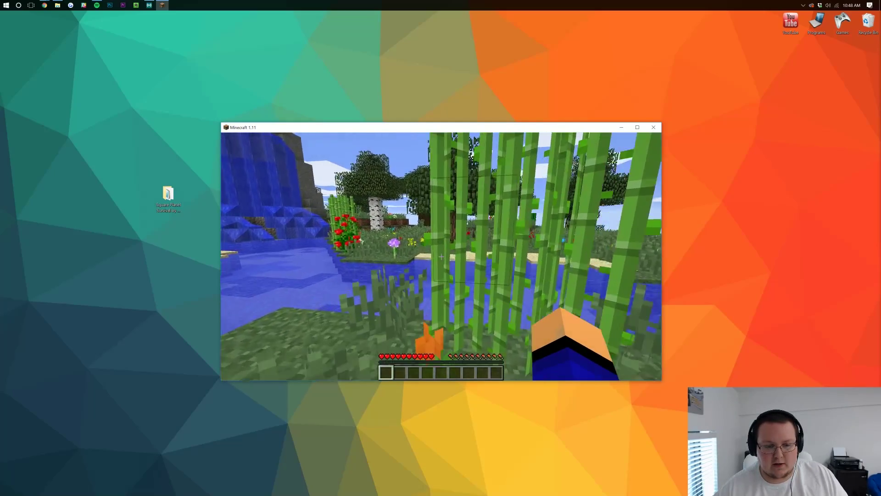
Step: Explore the map on foot, following the water past the grass and crossing the dirt area to the mossy cobblestone
{"action": "key", "text": "space"}
{"action": "mouse_move", "coordinate": [441, 257]}
{"action": "key", "text": "w"}
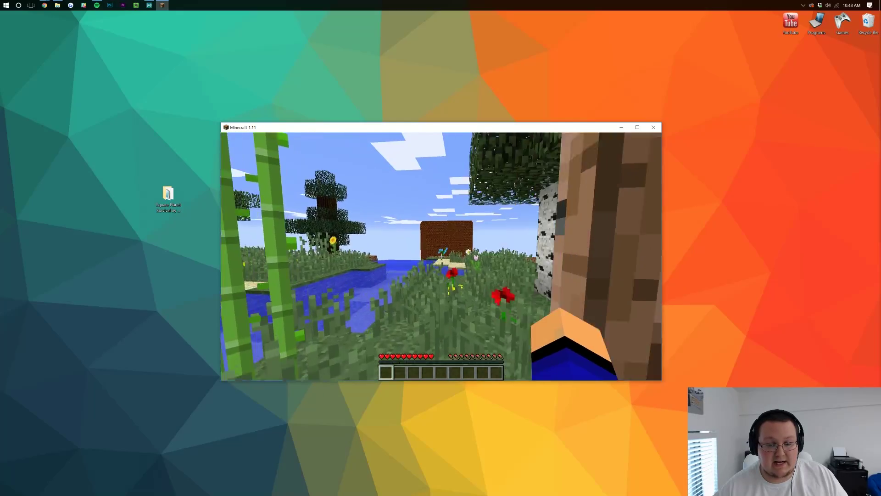
{"action": "key", "text": "w"}
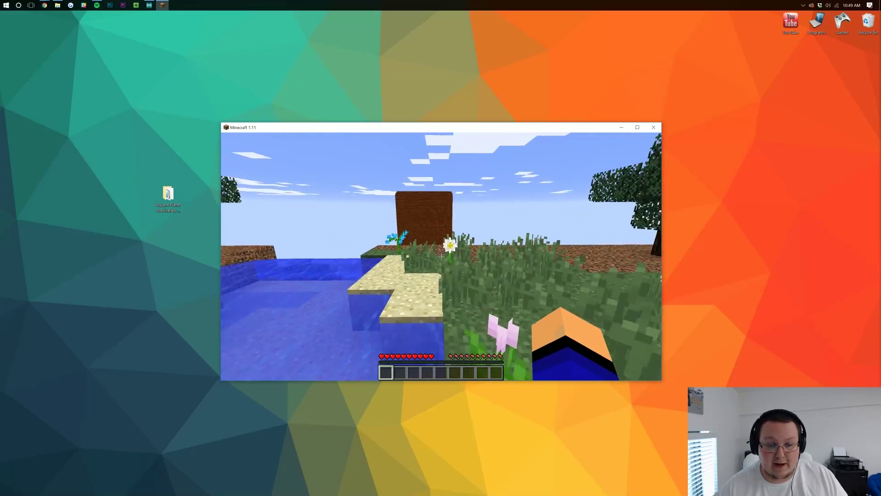
{"action": "key", "text": "w"}
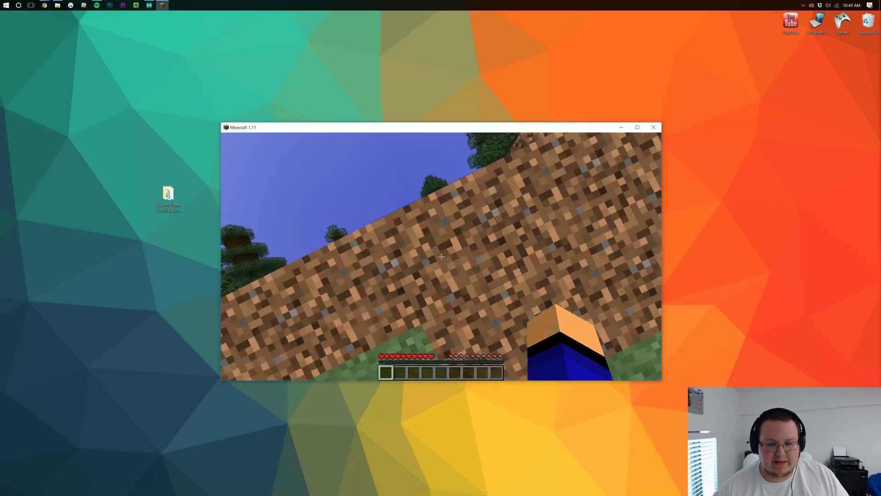
{"action": "key", "text": "space"}
{"action": "key", "text": "w"}
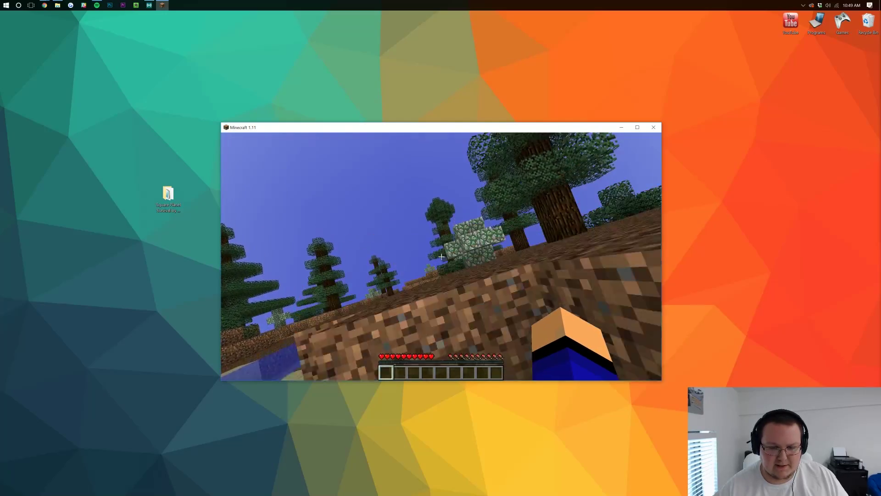
{"action": "key", "text": "space"}
{"action": "key", "text": "w"}
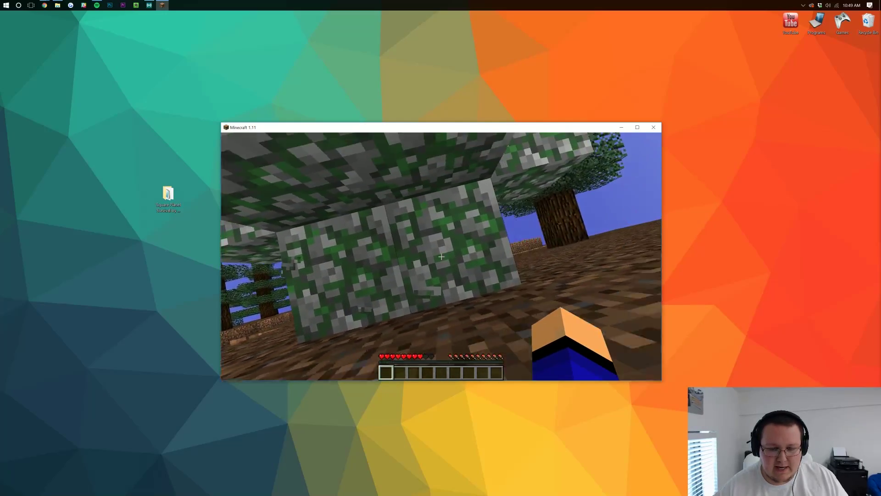
{"action": "key", "text": "w"}
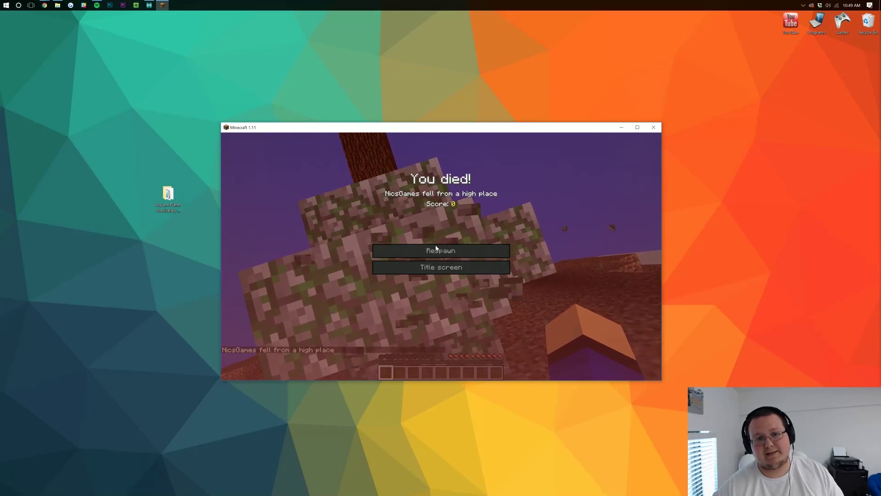